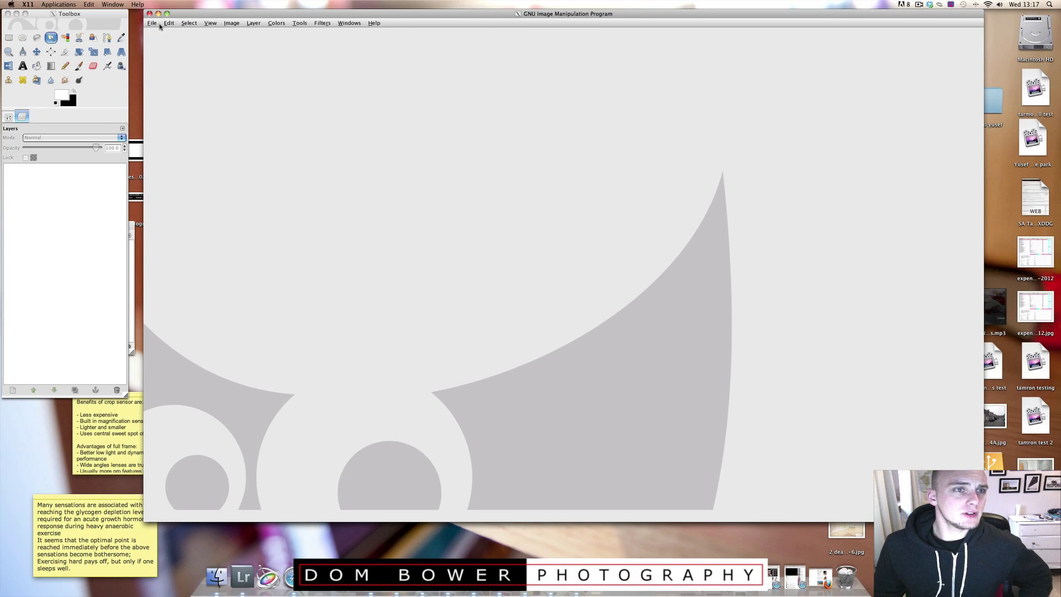
Open the photo 2 dean path-7.jpg from the Desktop.
click(152, 23)
click(160, 50)
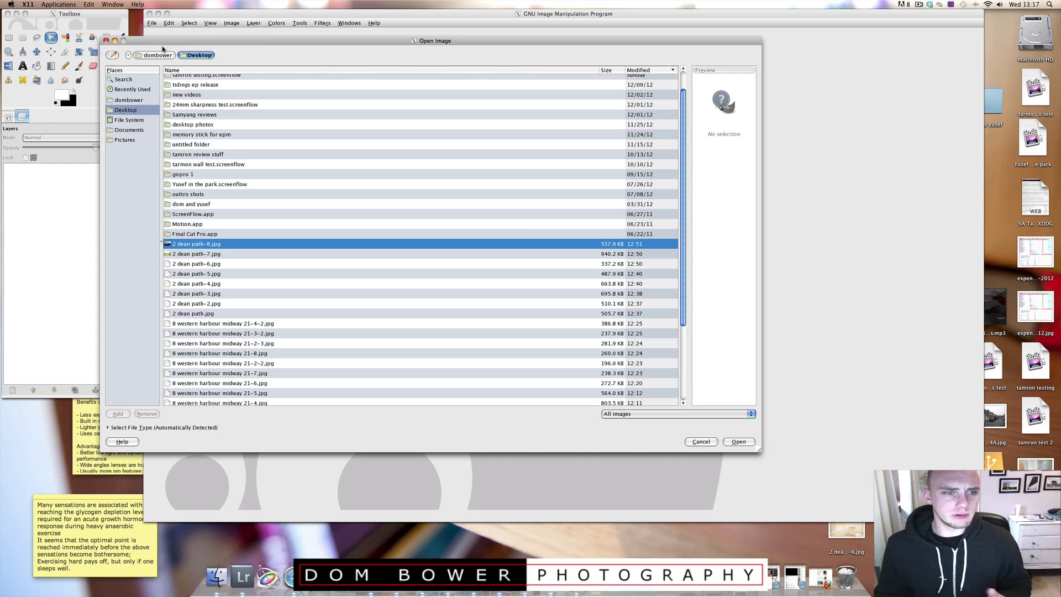
double_click(215, 254)
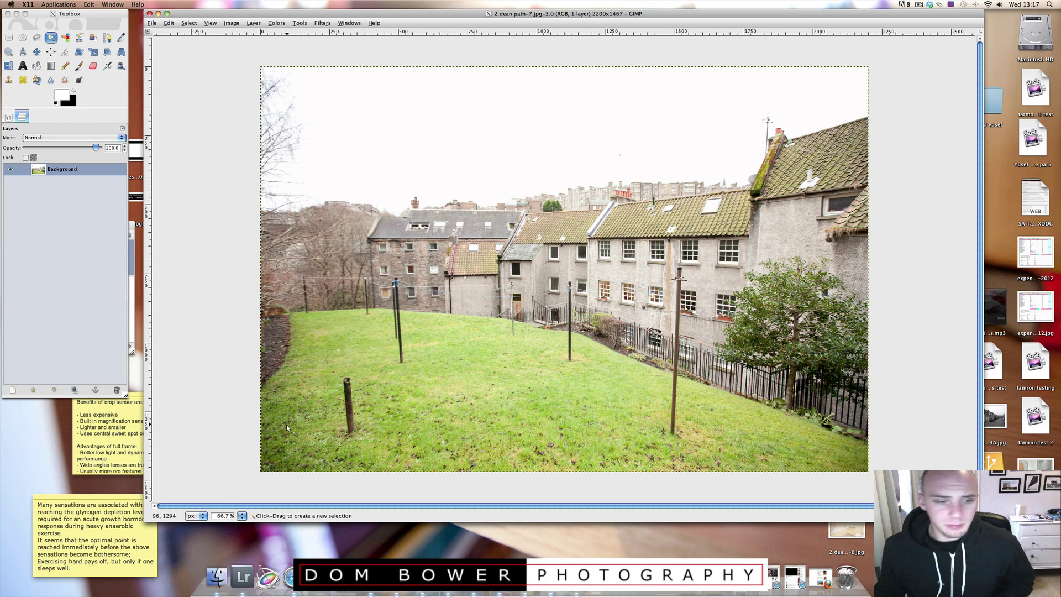
Select all the white sky pixels by colour, tracing the rooftops and bare trees.
click(241, 516)
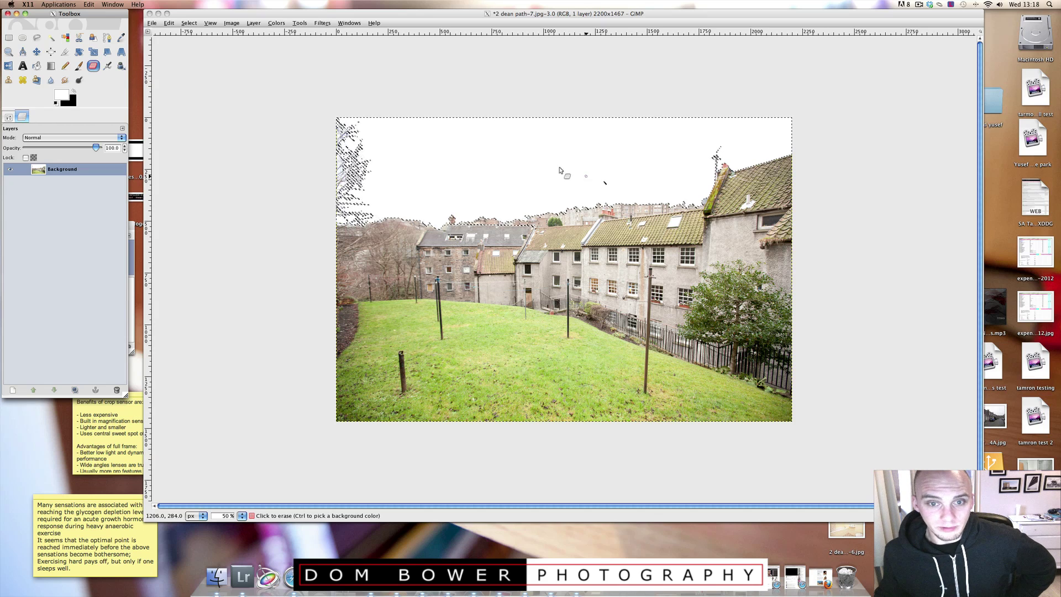
click(51, 37)
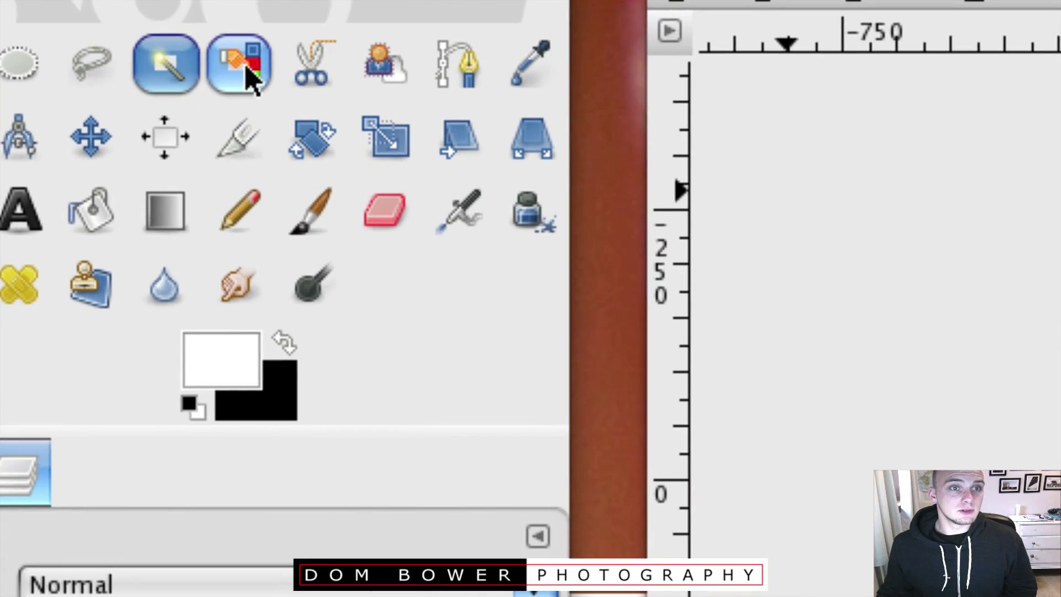
click(247, 68)
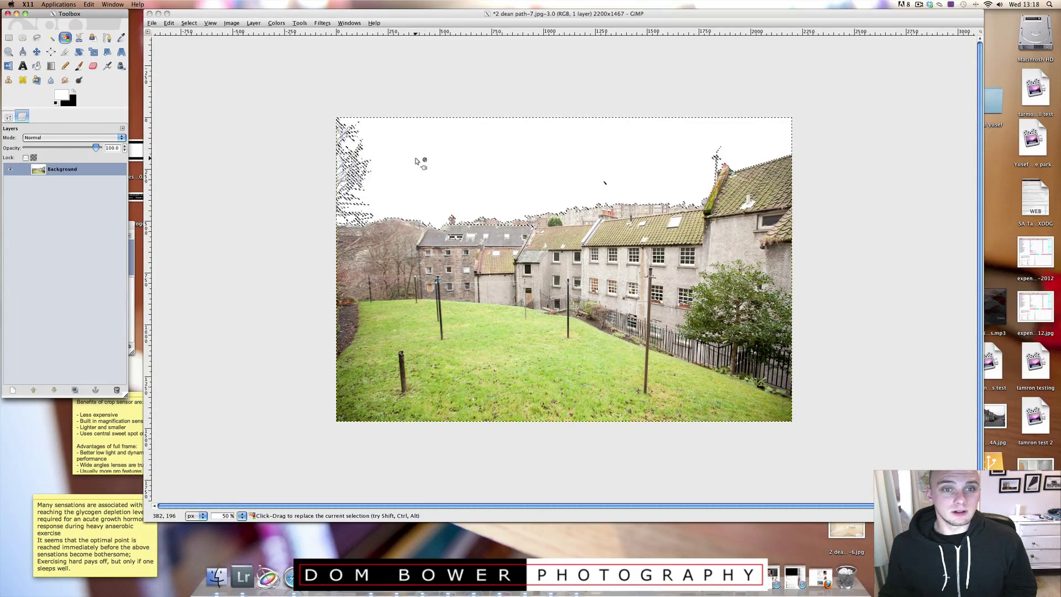
click(429, 161)
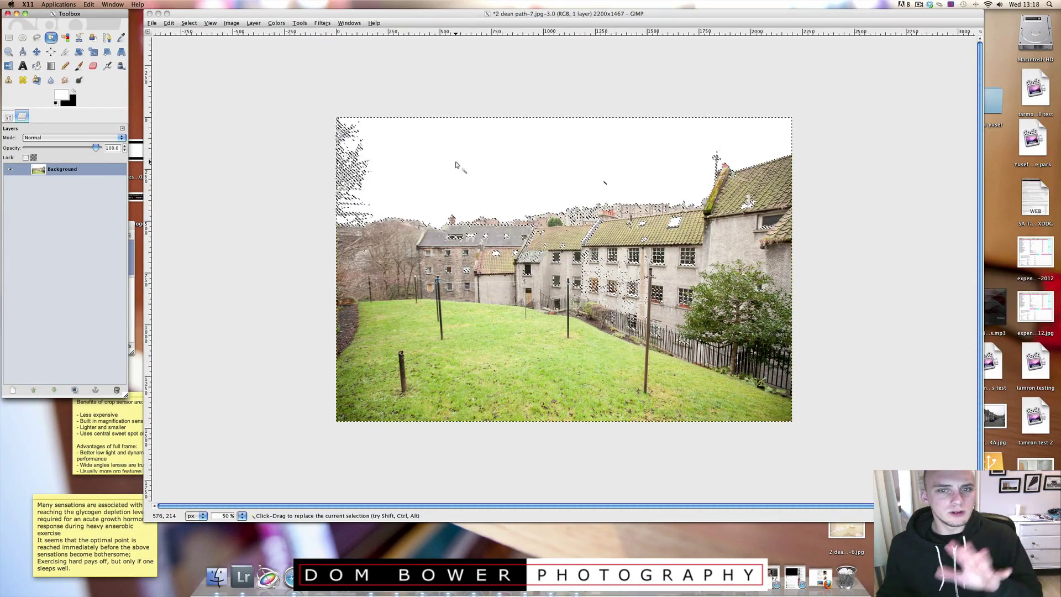
click(449, 163)
click(497, 186)
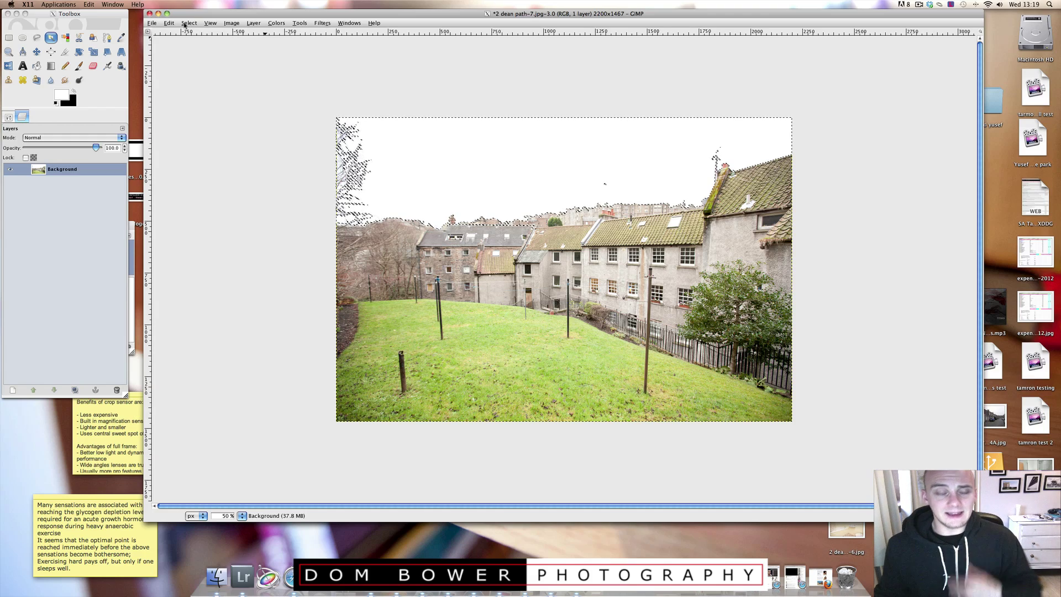
Float the selection into a new Floated Layer and hide the Background layer.
click(186, 25)
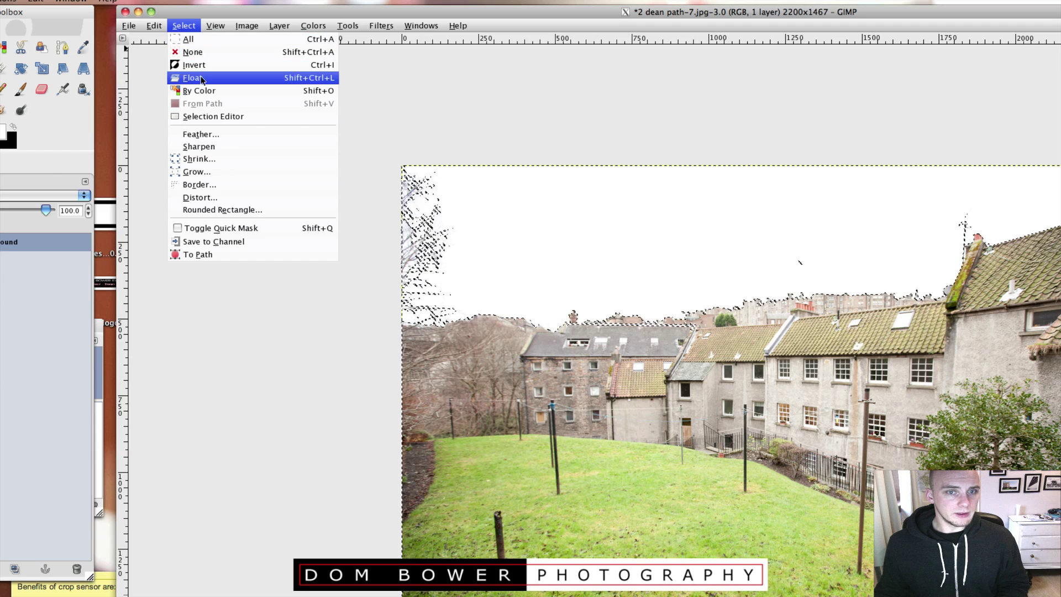
click(202, 79)
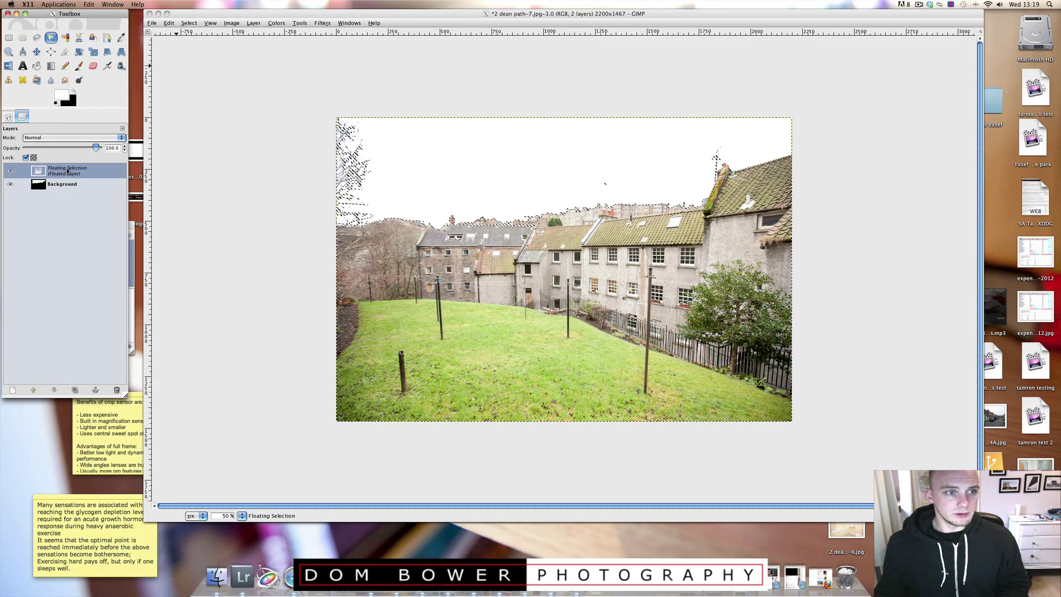
right_click(62, 172)
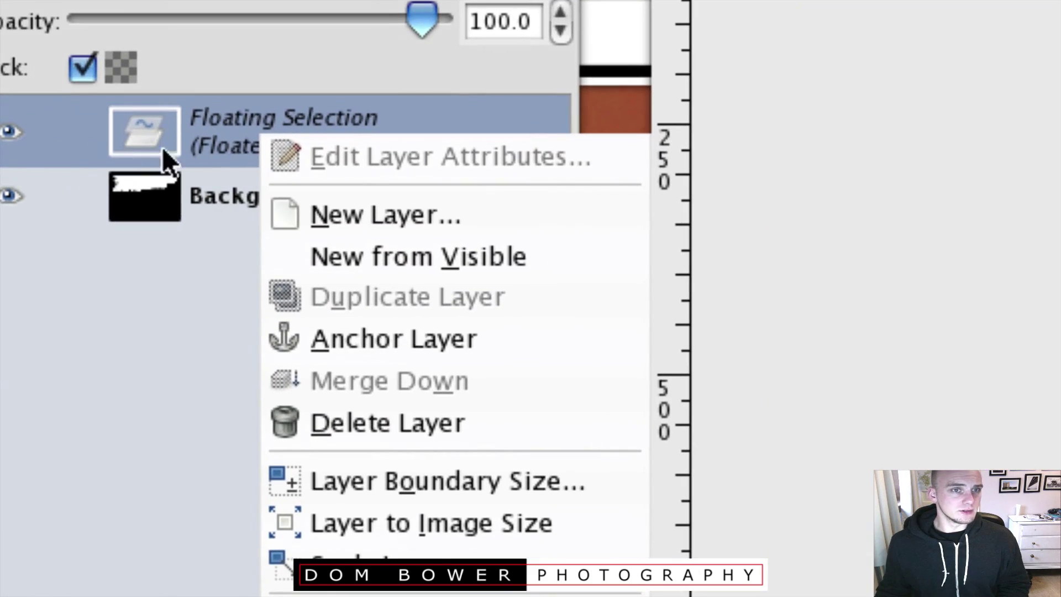
click(373, 213)
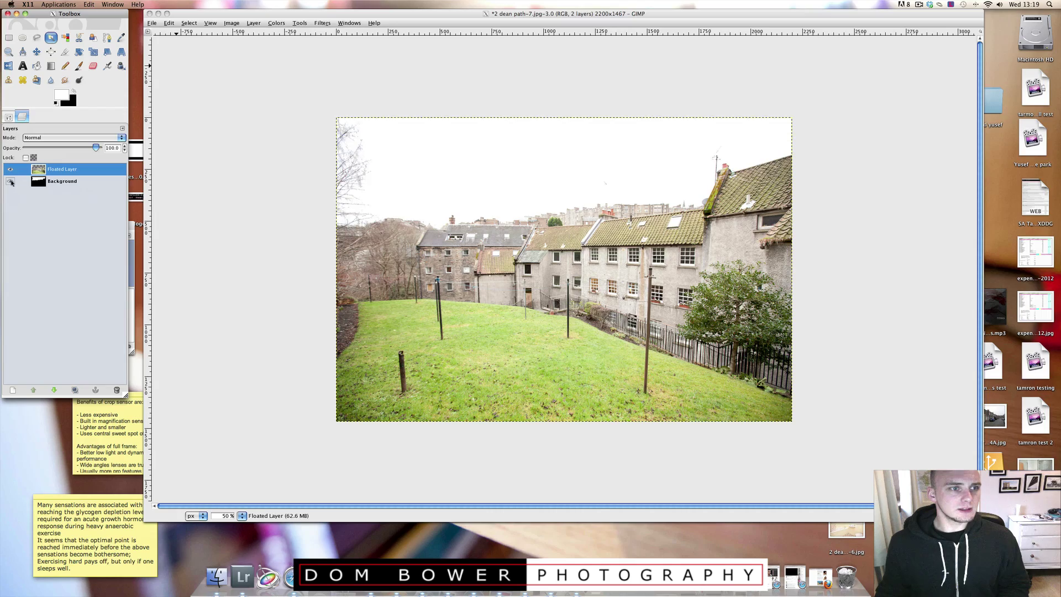
click(10, 182)
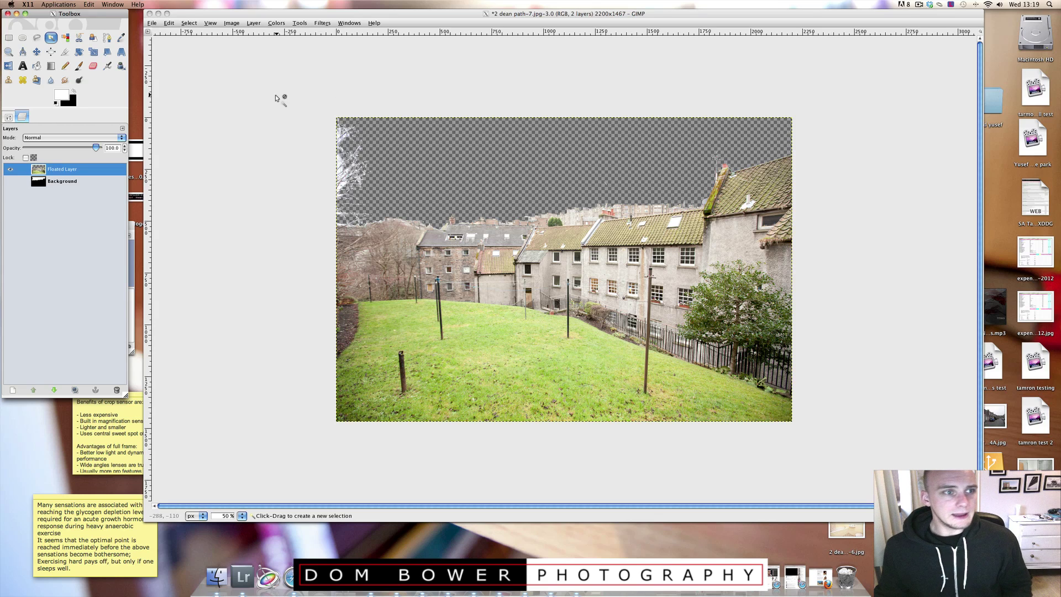
Load the cloudy-sky photo 2 dean path-8.jpg from the Desktop as a new top layer.
click(151, 23)
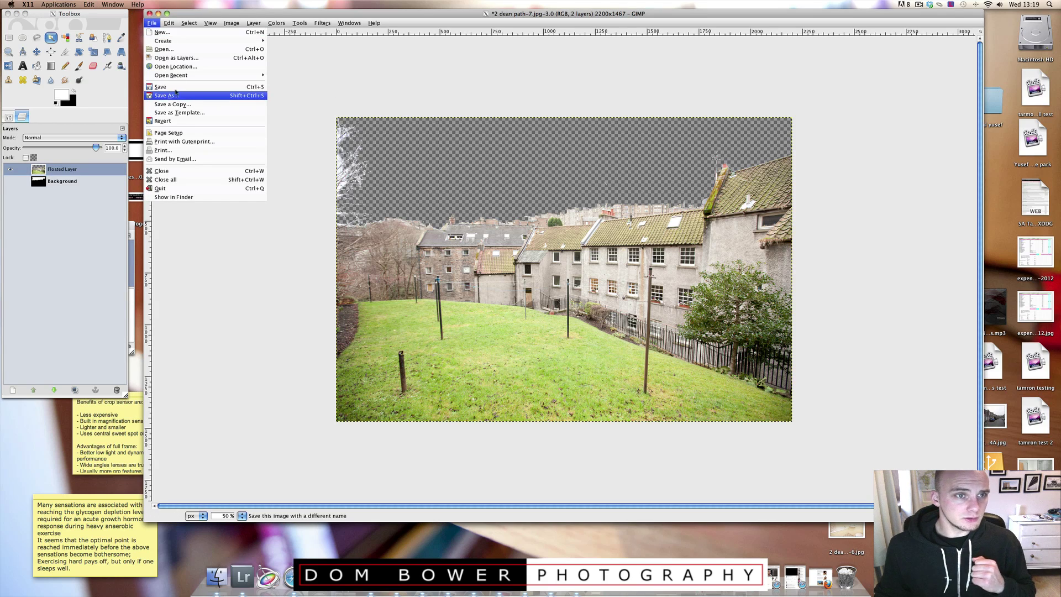
click(164, 49)
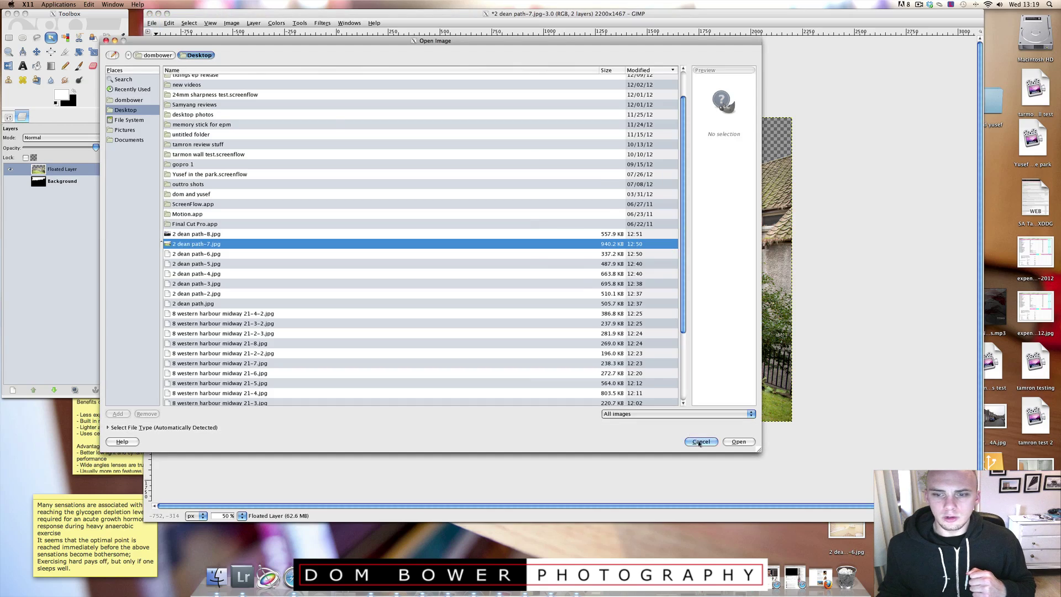
click(700, 442)
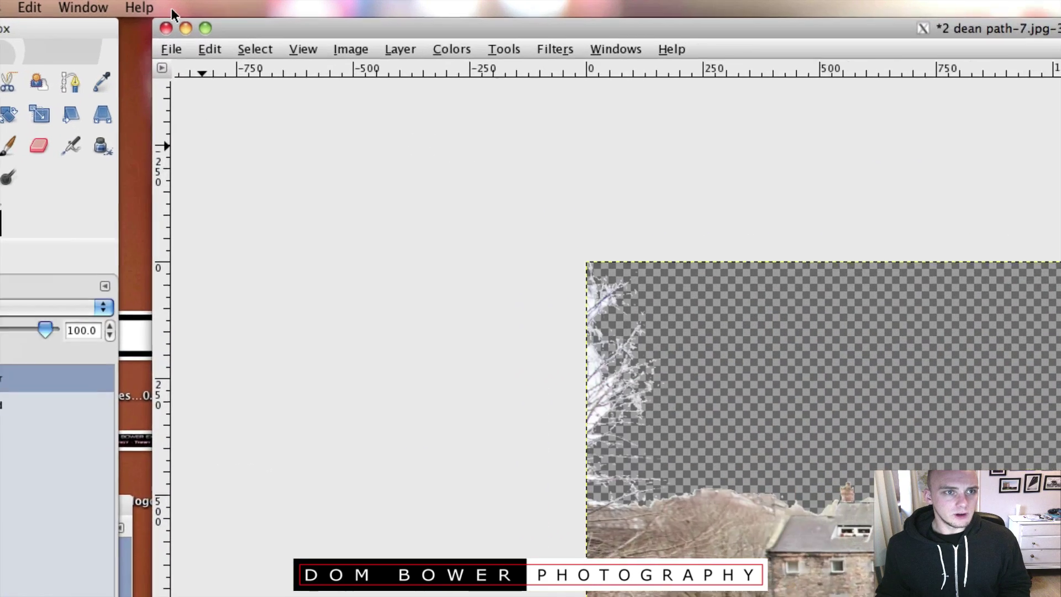
click(151, 23)
click(211, 137)
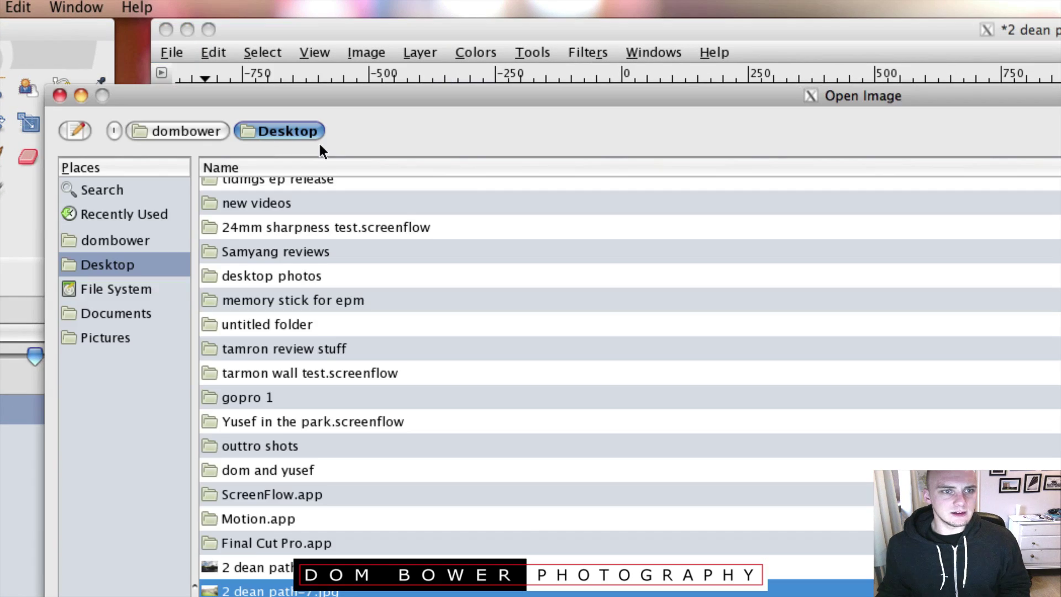
scroll(337, 221, down, 5)
click(309, 341)
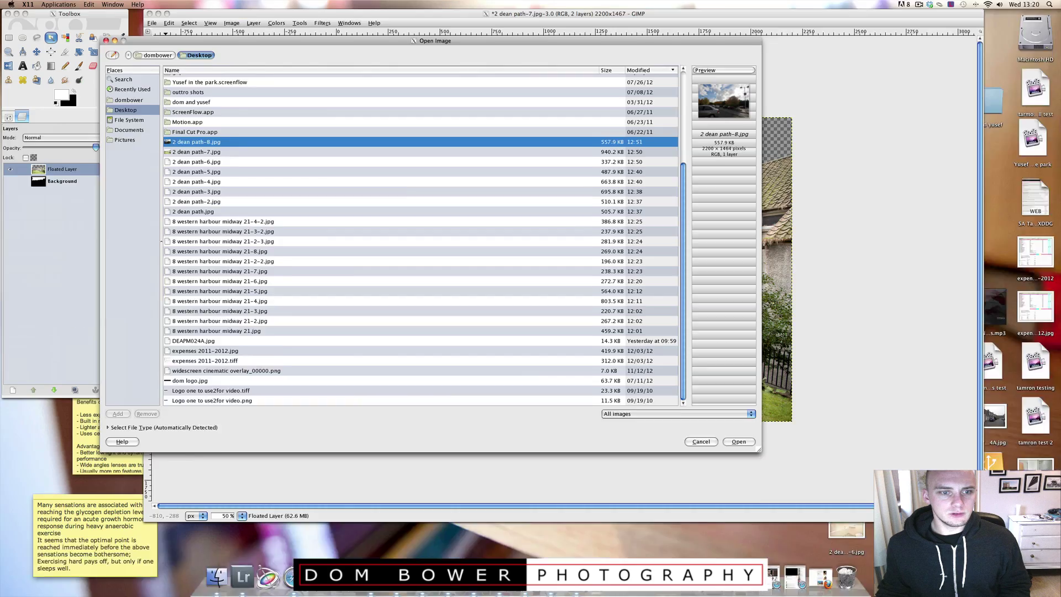
click(735, 442)
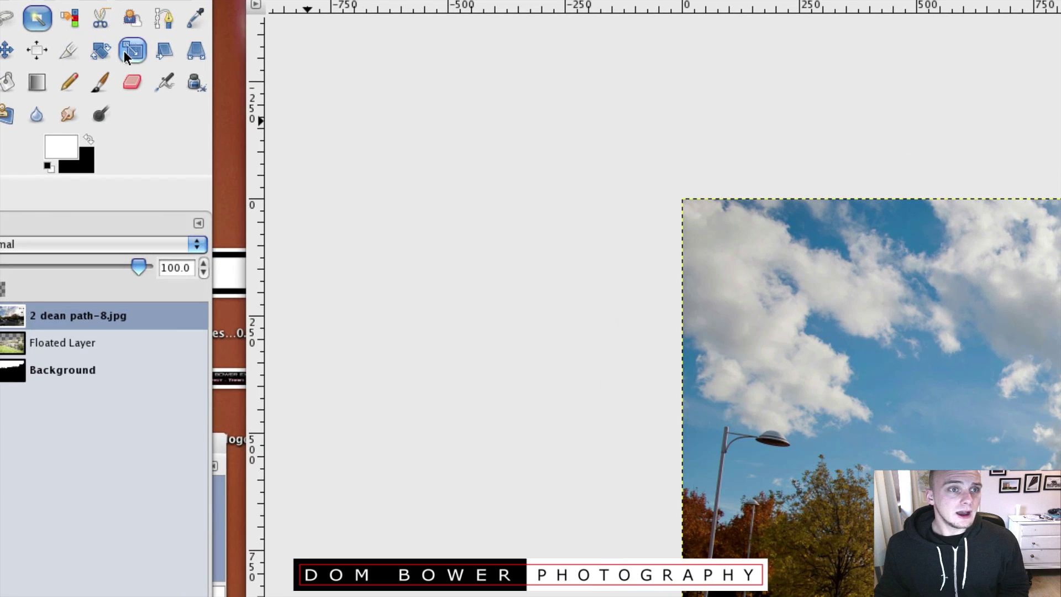
Scale the sky layer up to about 3098 × 2016 pixels, overfilling the 2200×1467 canvas.
click(92, 54)
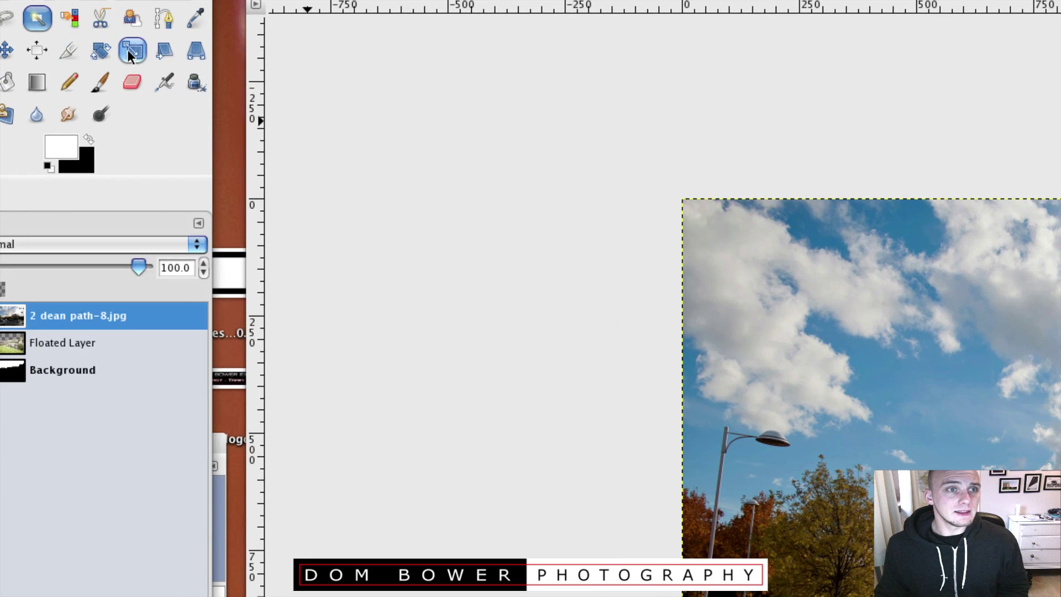
click(127, 49)
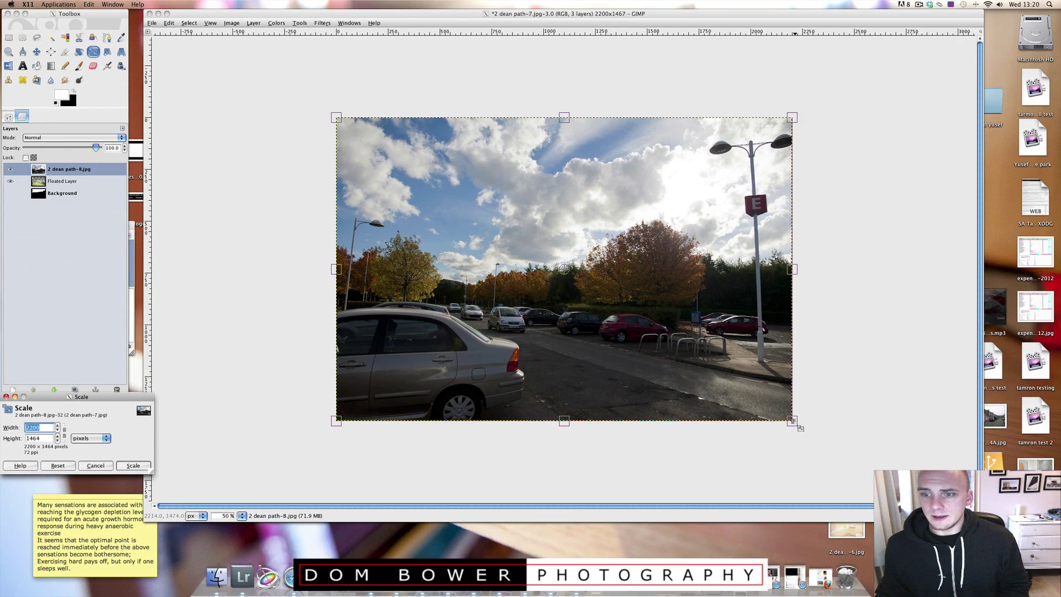
click(792, 421)
drag(801, 429, 947, 530)
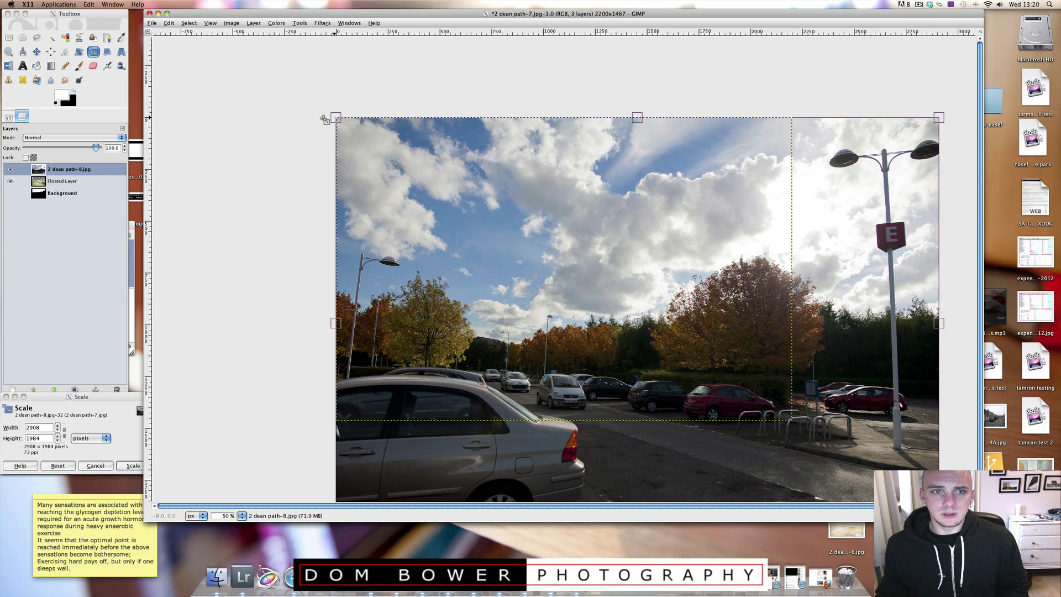
drag(325, 120, 299, 114)
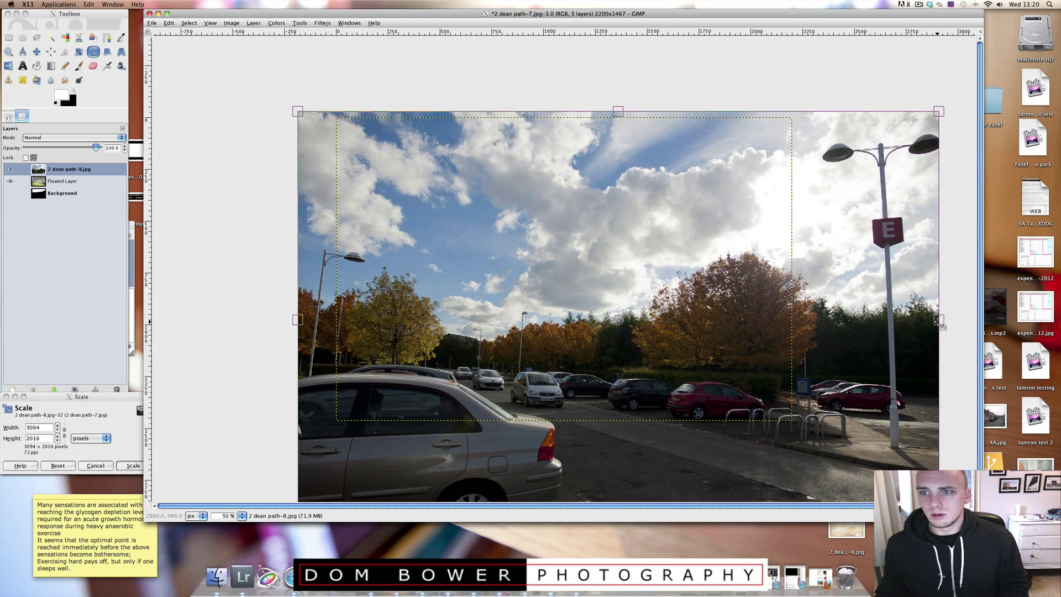
drag(938, 320, 940, 320)
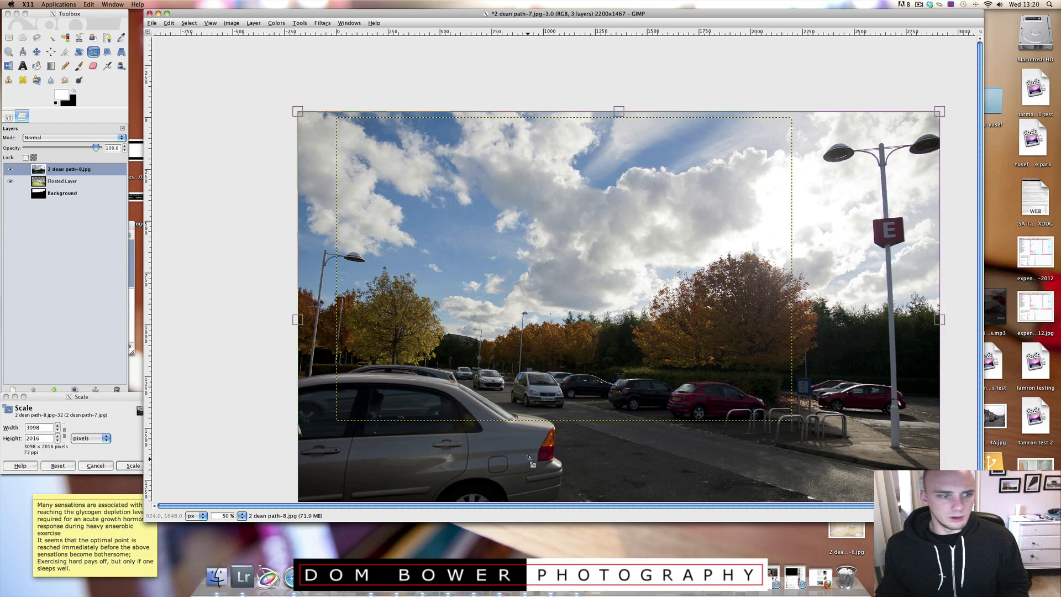
key(Return)
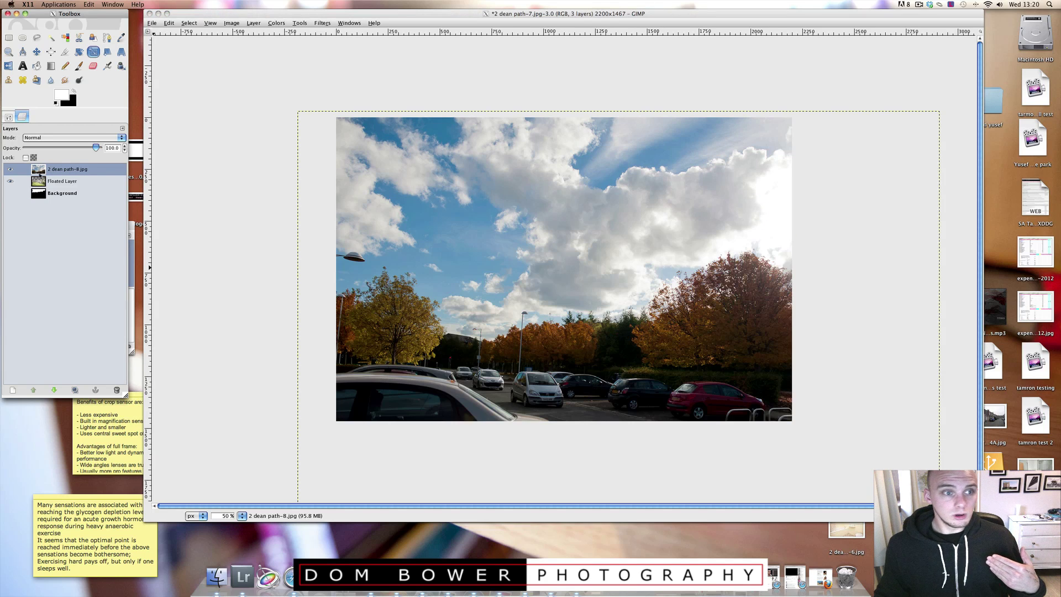
Move Floated Layer above the 2 dean path-8.jpg layer in the layer stack.
drag(62, 181, 62, 168)
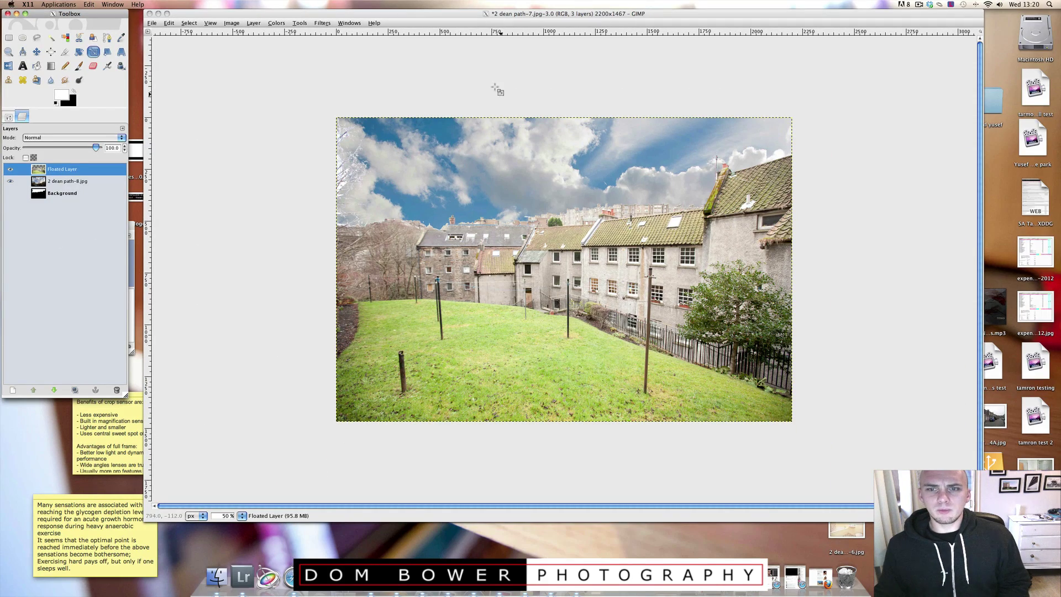
Raise the sky layer's blue-channel Lightness to 11 with Hue-Saturation.
click(276, 23)
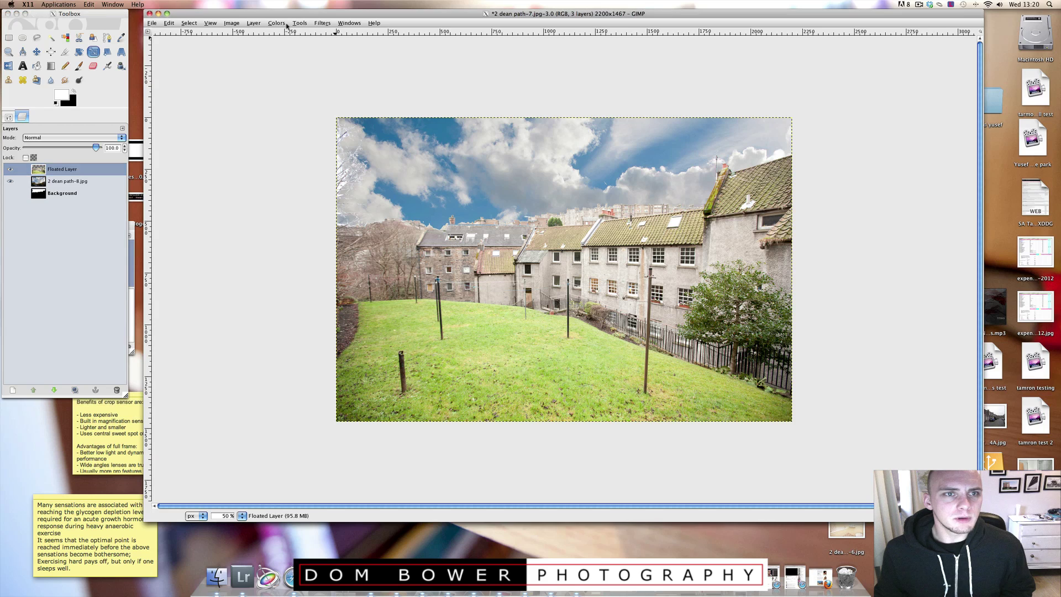
click(276, 23)
click(296, 40)
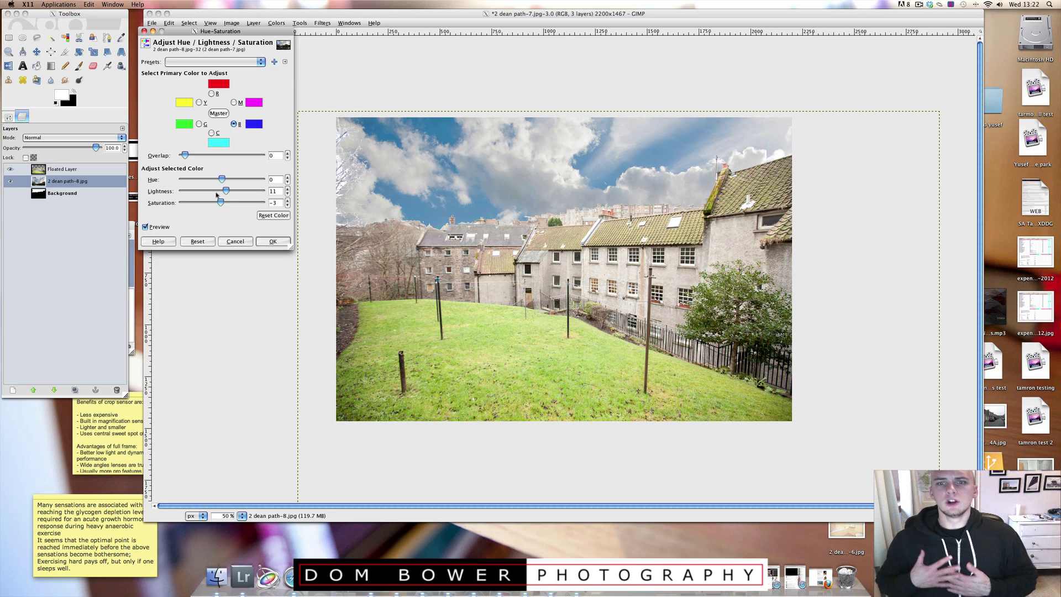
click(272, 241)
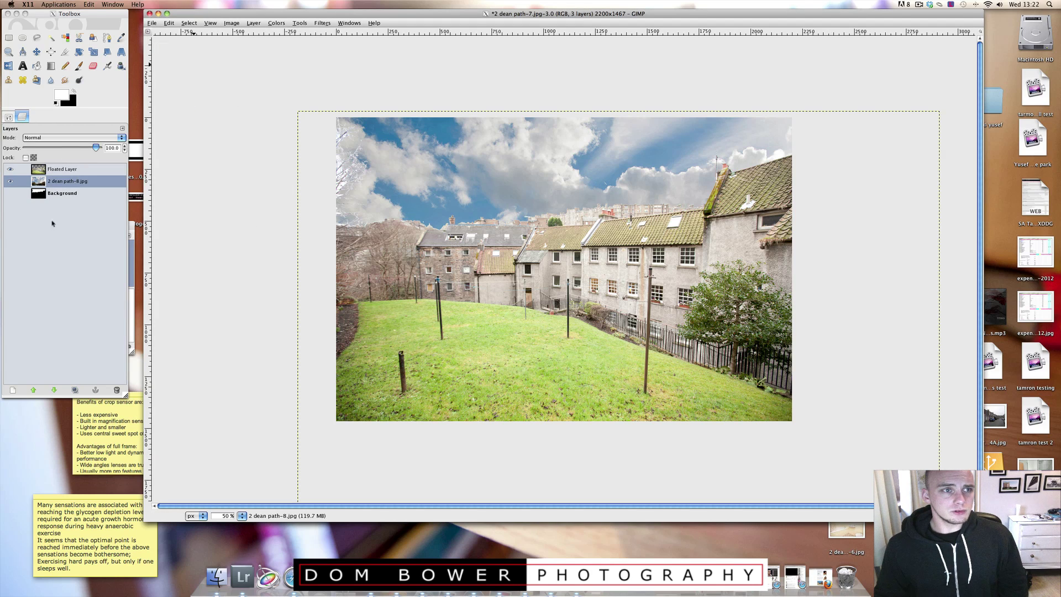
Flatten the houses, lawn and cloudy sky layers into a single layer.
right_click(65, 194)
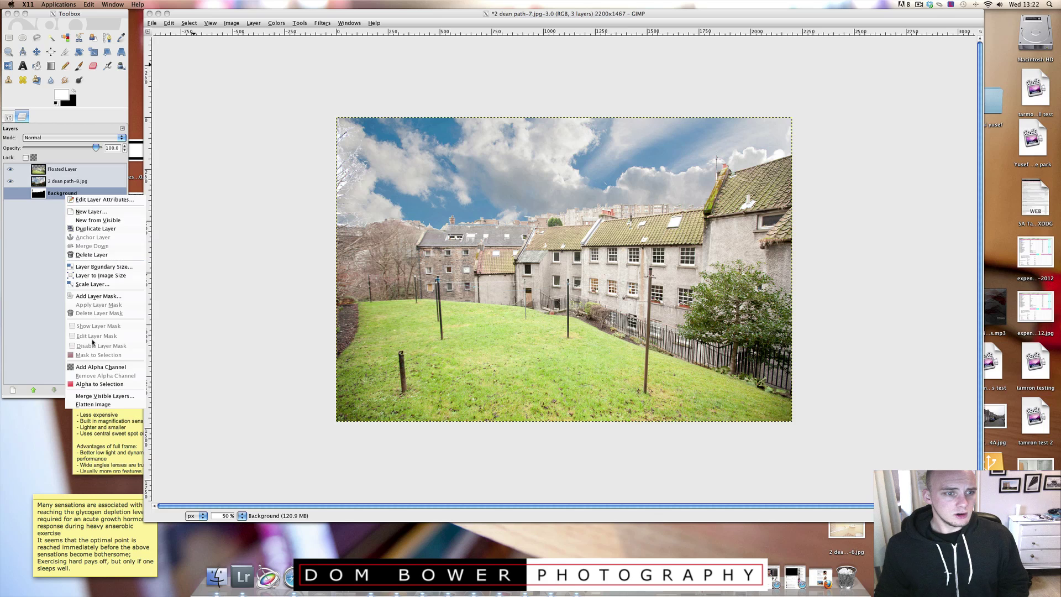
click(92, 403)
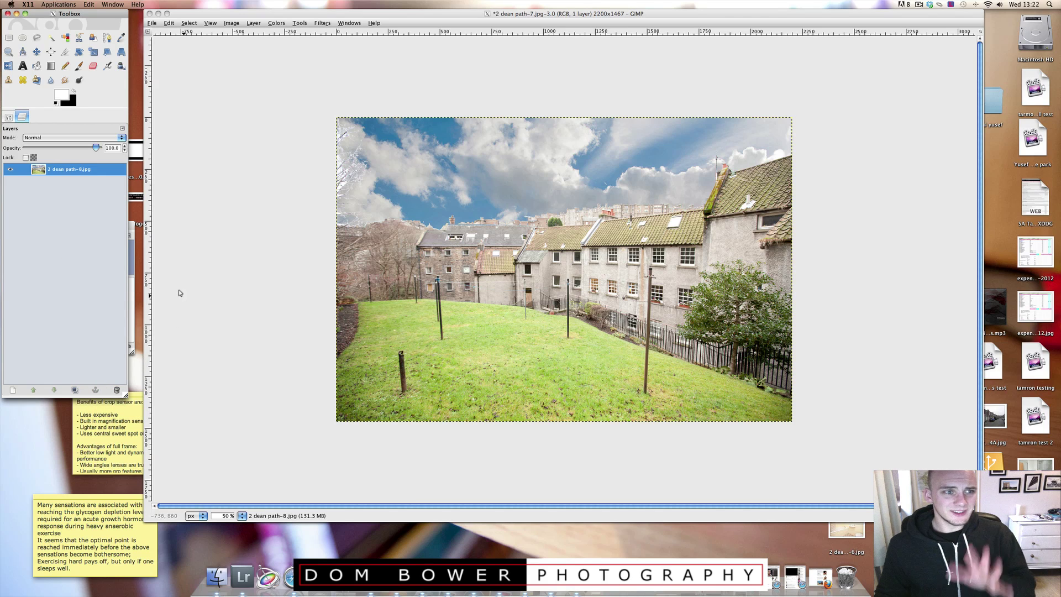
right_click(38, 168)
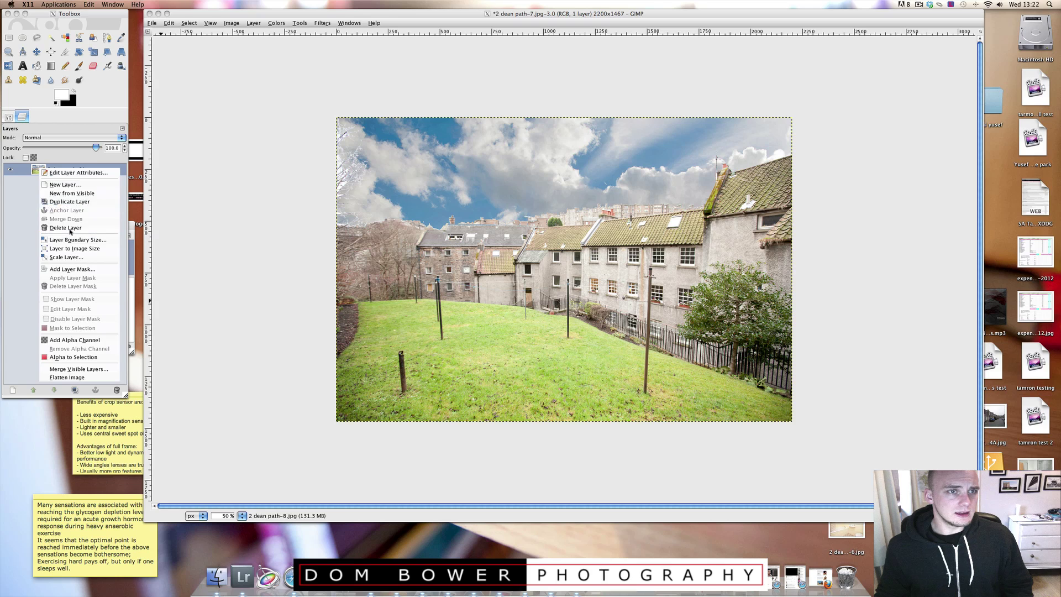
click(161, 27)
Save the composite to the Desktop as doms cool image.jpg at JPEG quality 91.
click(152, 23)
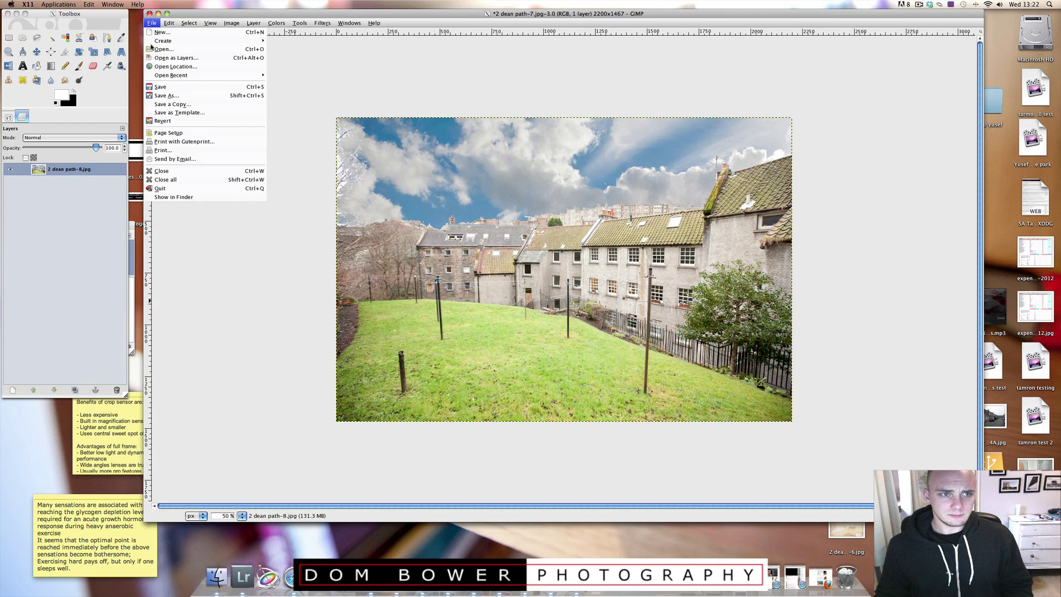
click(160, 95)
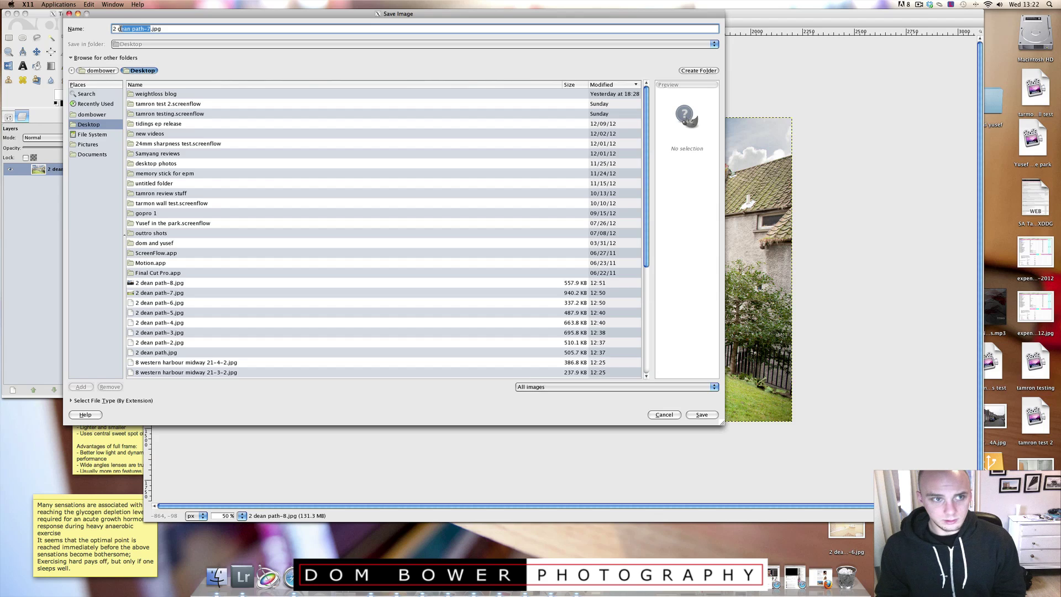
text(doms cool image)
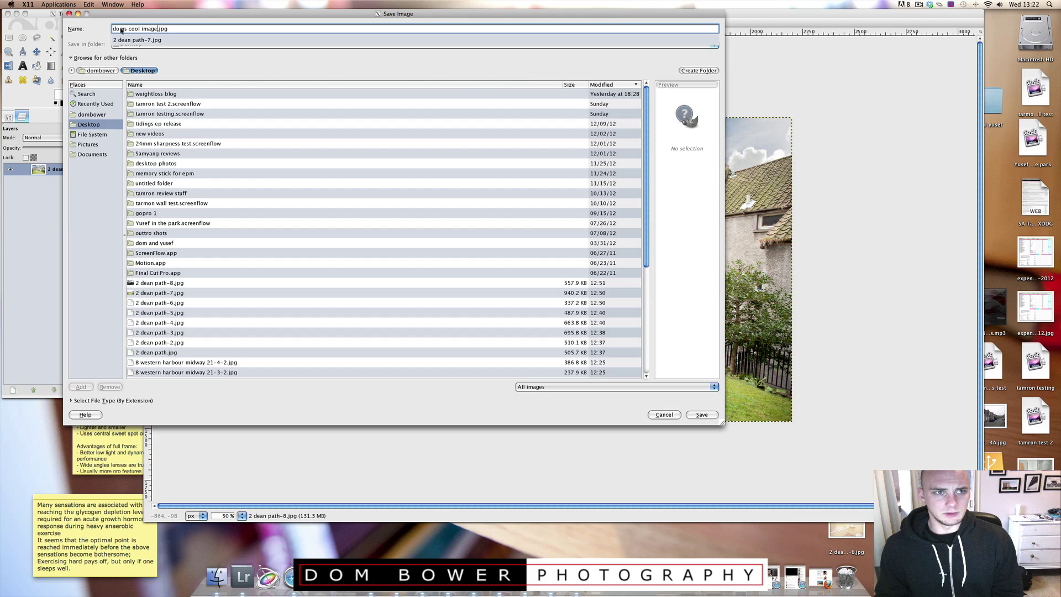
click(712, 419)
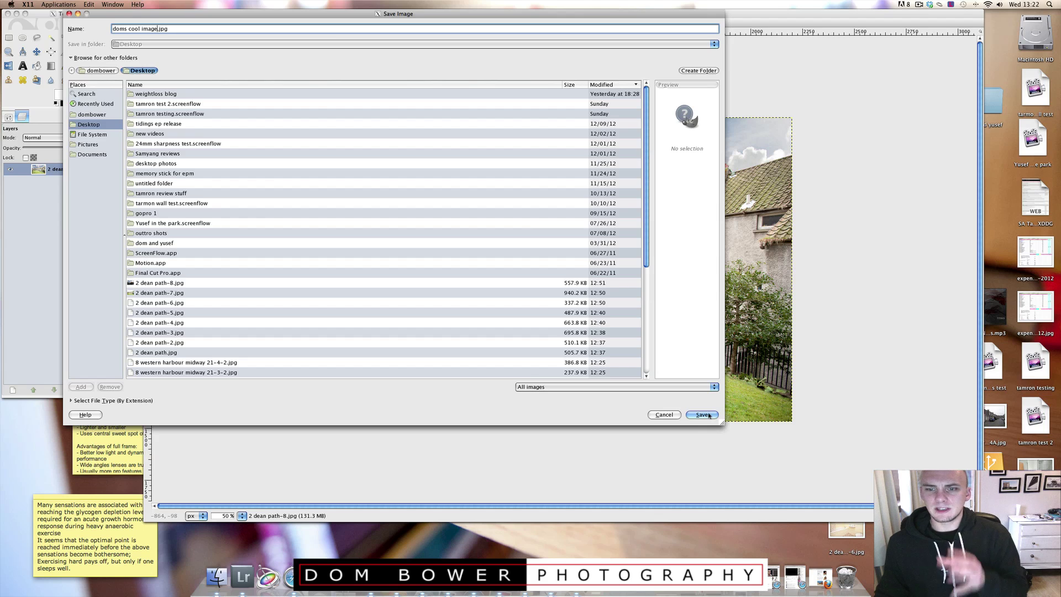
click(702, 414)
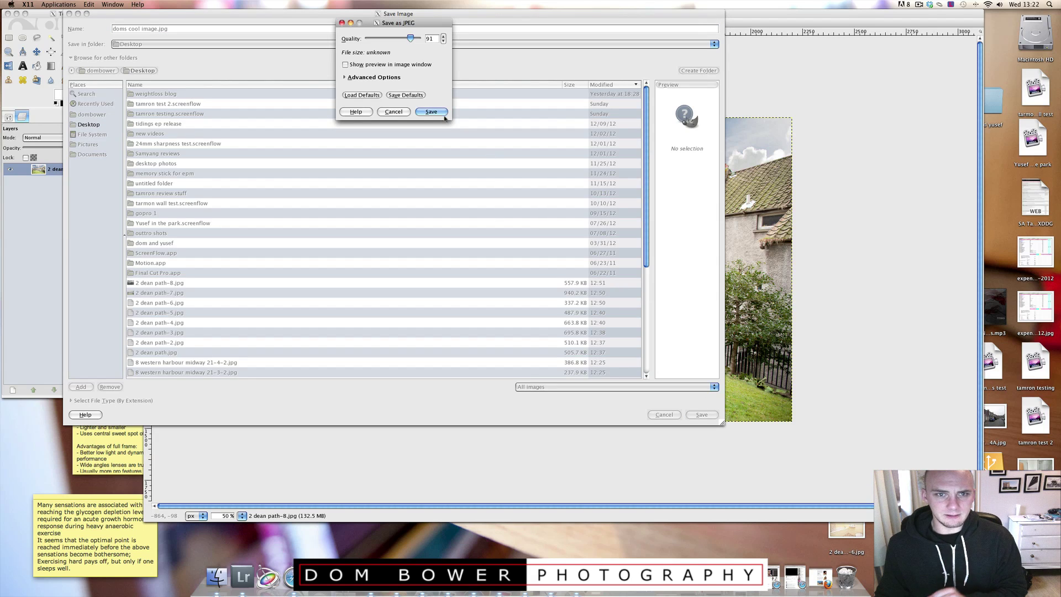
click(443, 114)
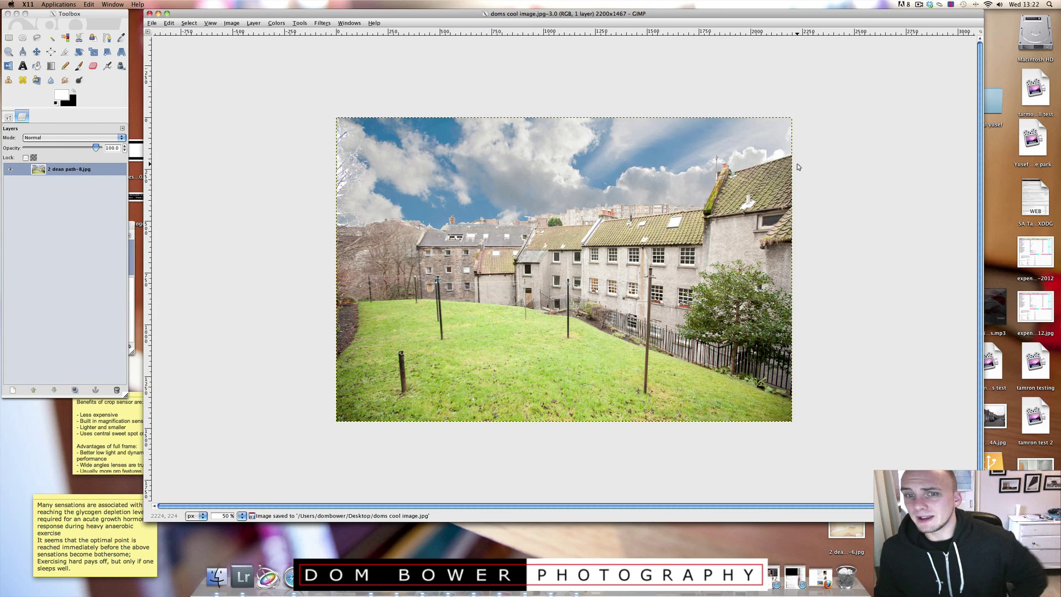